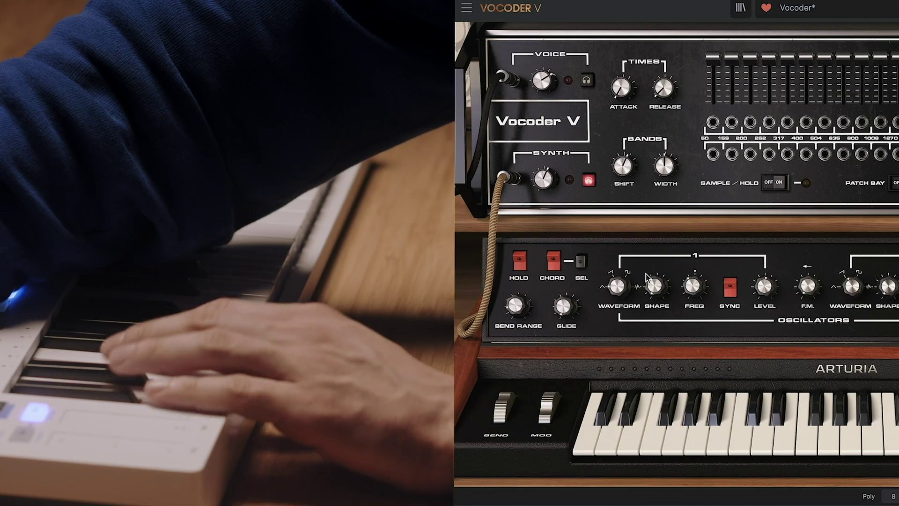
Step: Raise oscillator 1's shape to 0.800, and reset it to 0.00
drag(263, 286, 264, 241)
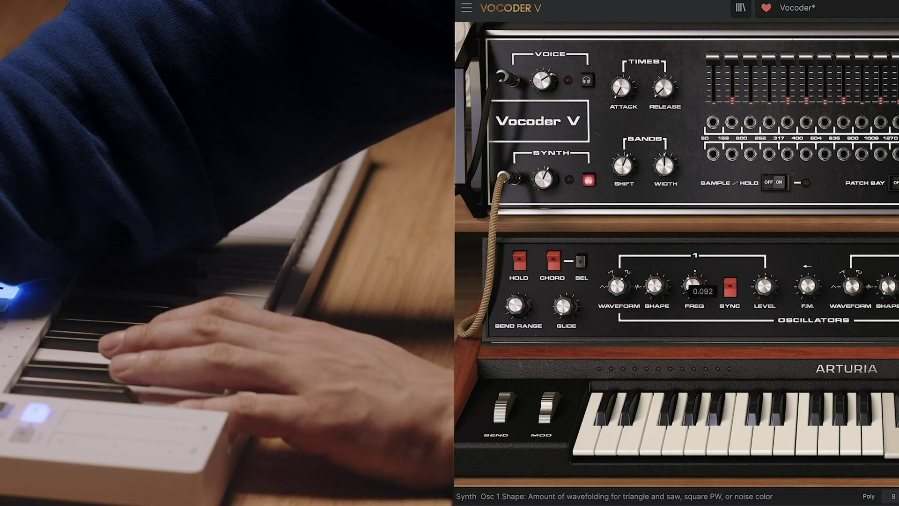
drag(656, 286, 656, 290)
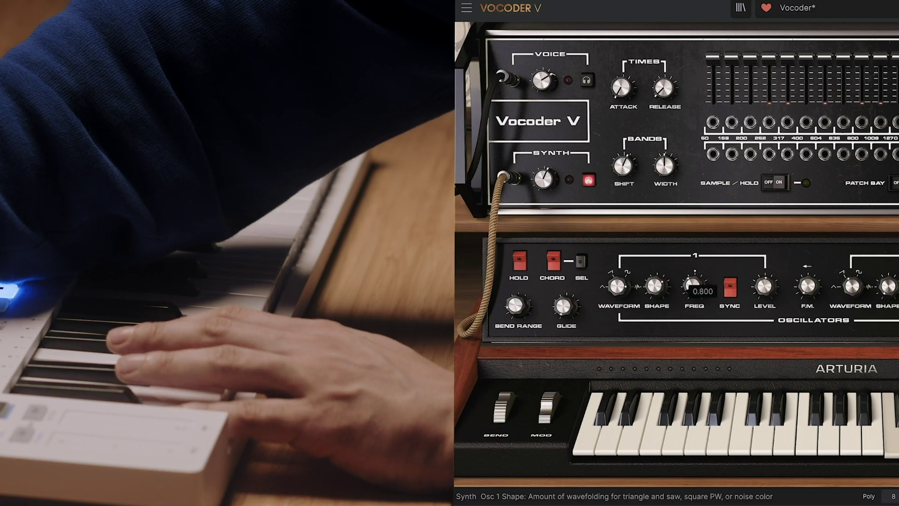
double_click(666, 287)
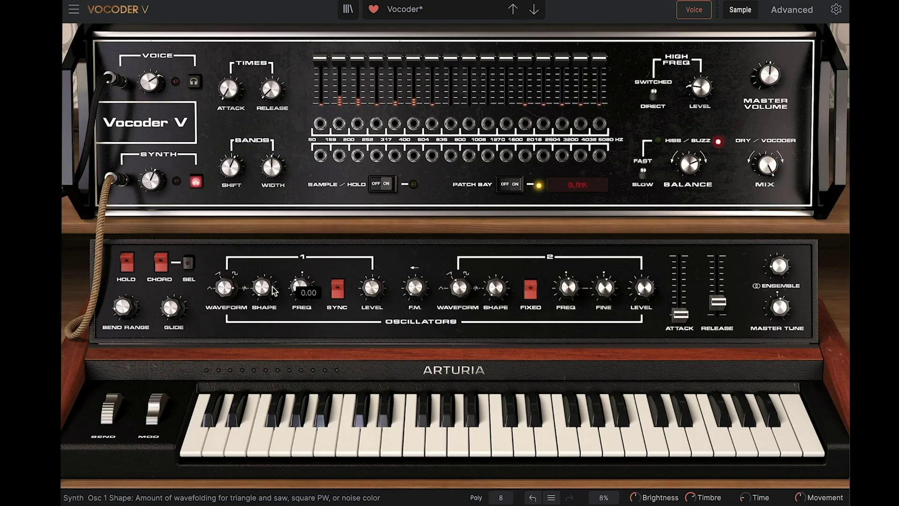
Step: Vary oscillator 1's frequency in semitones and raise the synth's attack time
drag(301, 287, 302, 282)
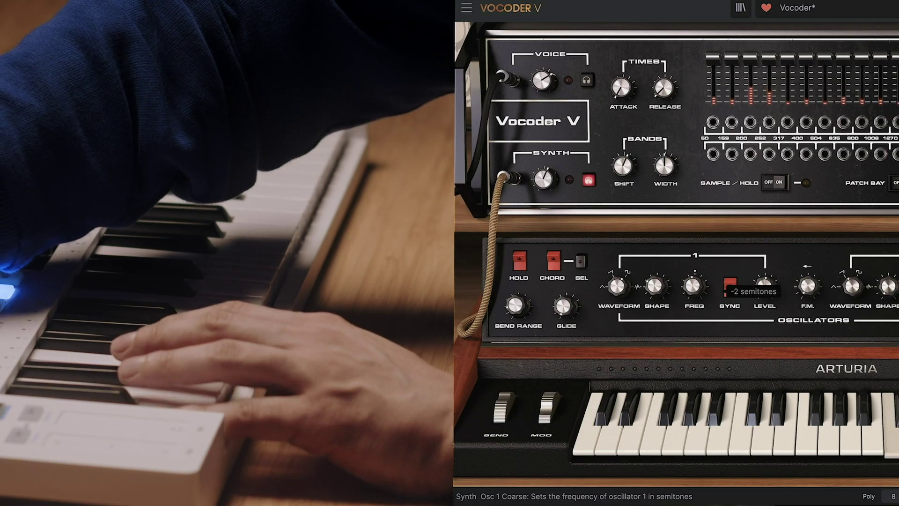
drag(693, 287, 693, 280)
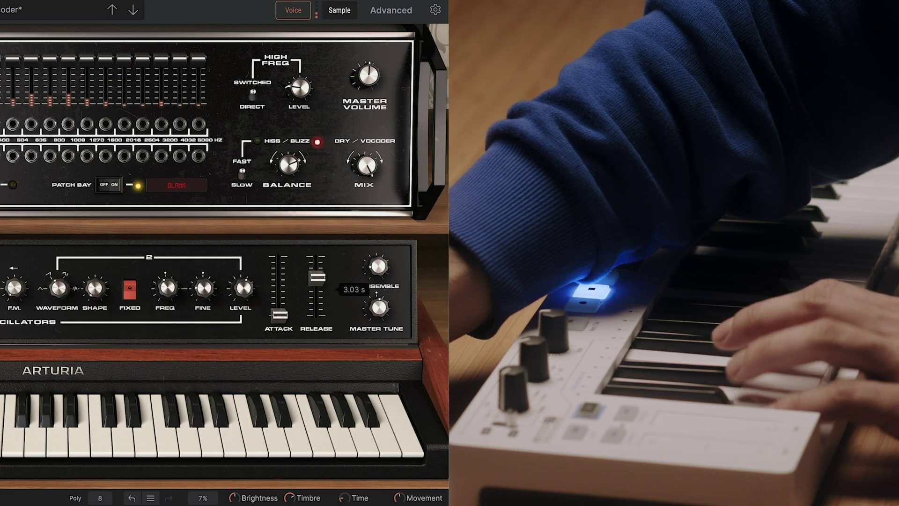
drag(288, 310, 280, 290)
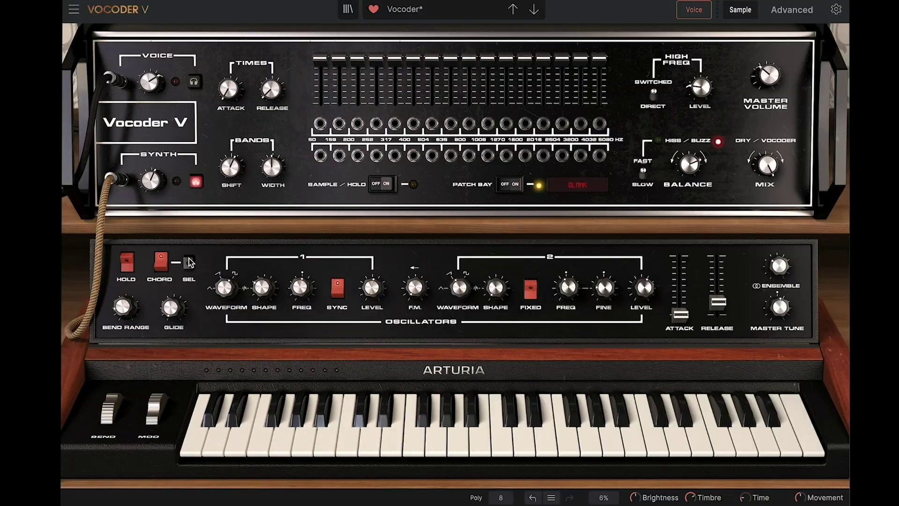
Step: View the chord selection options for the synth's chord mode and close them again
click(127, 261)
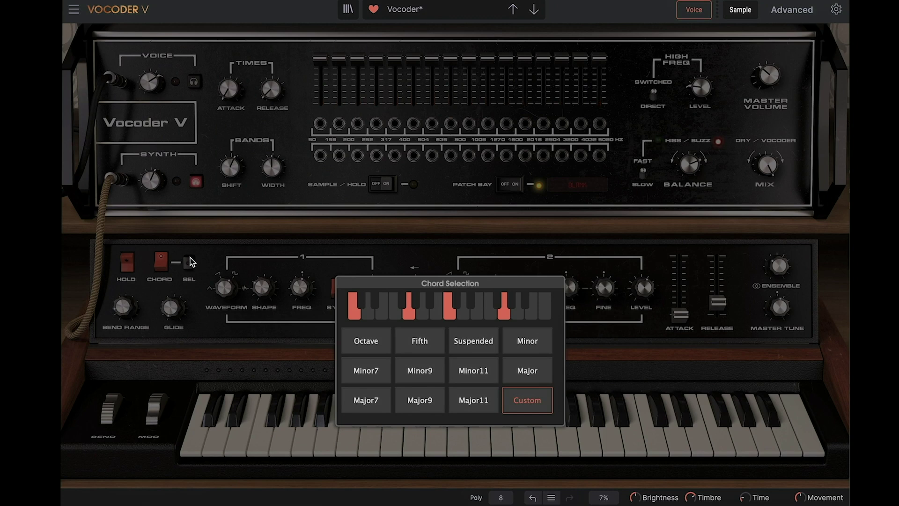
click(241, 224)
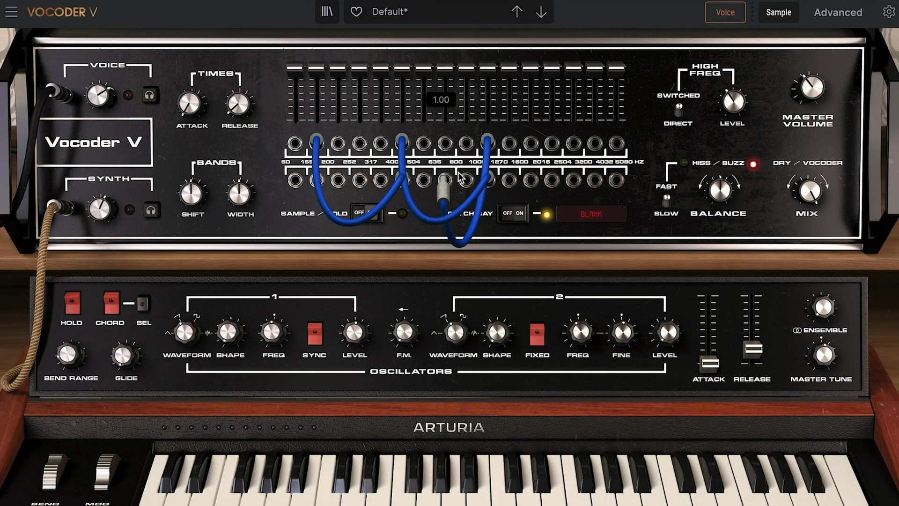
Step: Patch the upper band jacks to different lower ones, including 10th to 8th, 11th to 13th, 14th to 16th and 15th to 3rd
drag(462, 178, 443, 179)
drag(509, 140, 551, 180)
drag(572, 140, 607, 168)
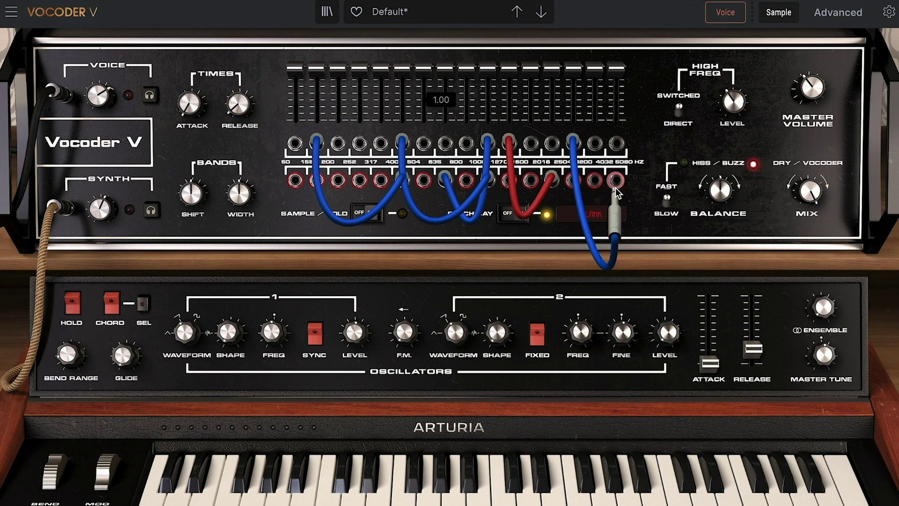
drag(363, 180, 360, 179)
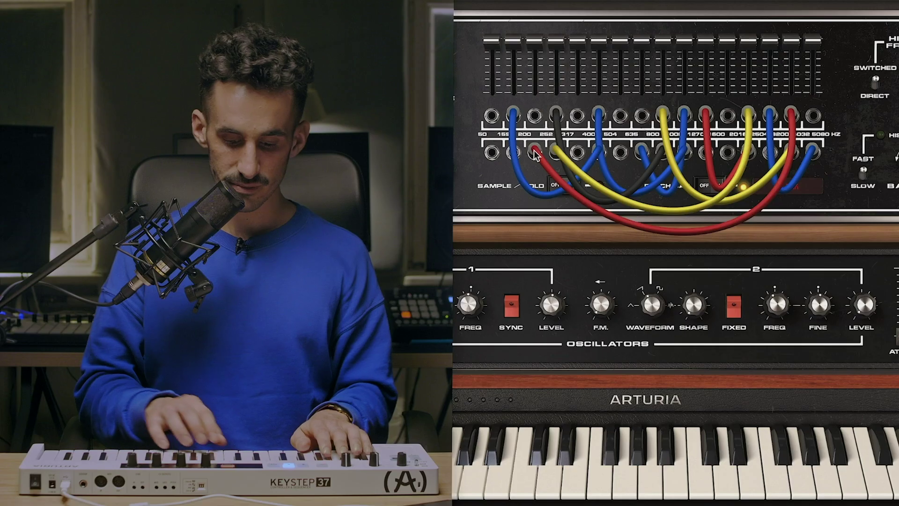
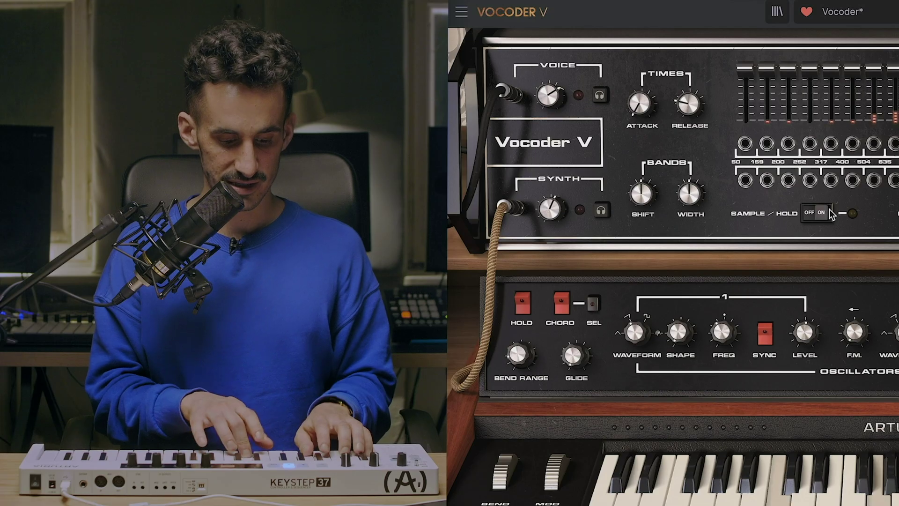
Step: Toggle Sample/Hold, and sweep the hiss/buzz balance up to 0.992 and partly back down
click(830, 209)
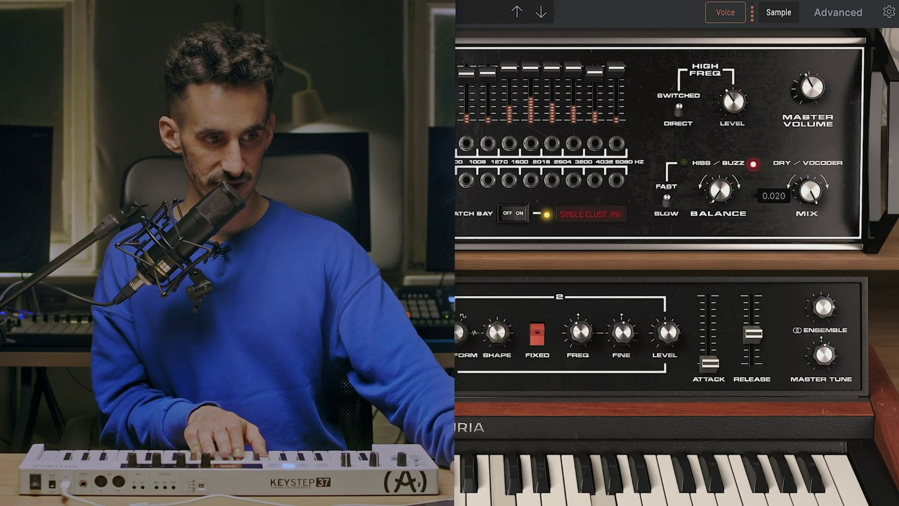
drag(721, 191, 721, 99)
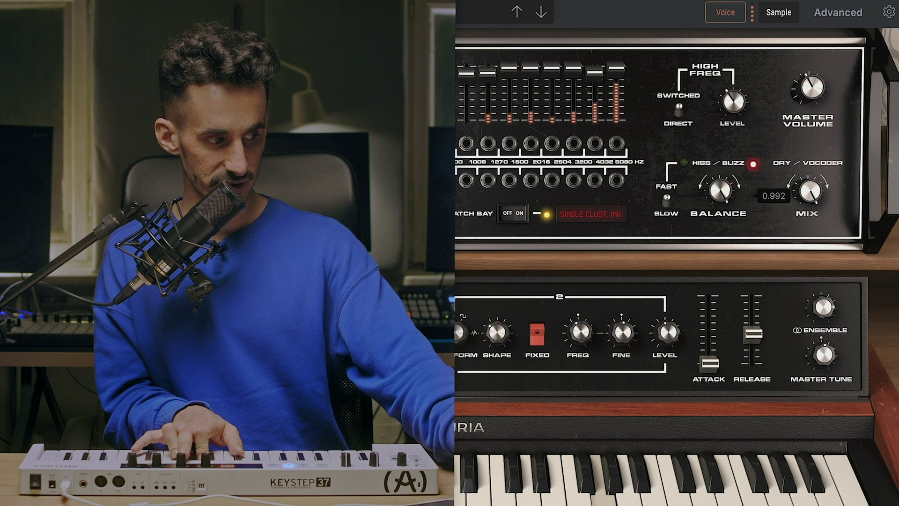
drag(721, 99, 721, 152)
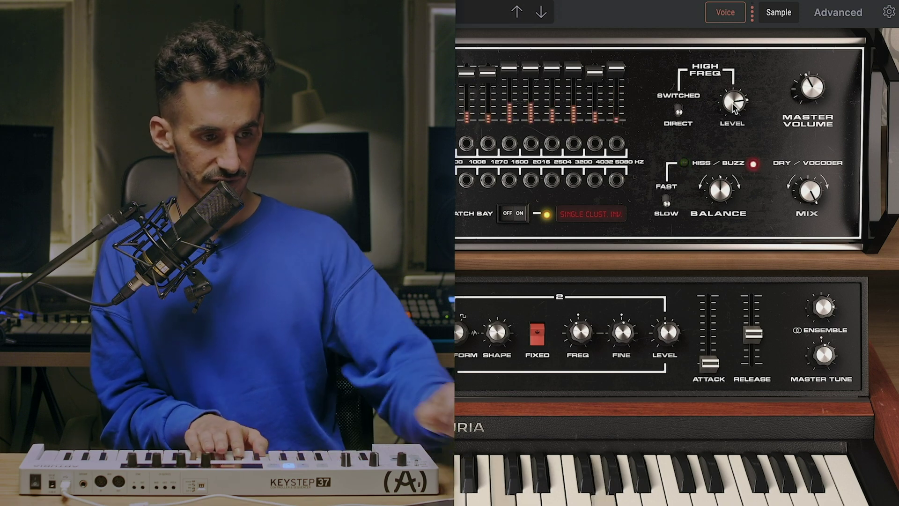
Step: Raise the dry/vocoder mix to 1.00, and sweep it back towards the dry signal
drag(812, 192, 807, 168)
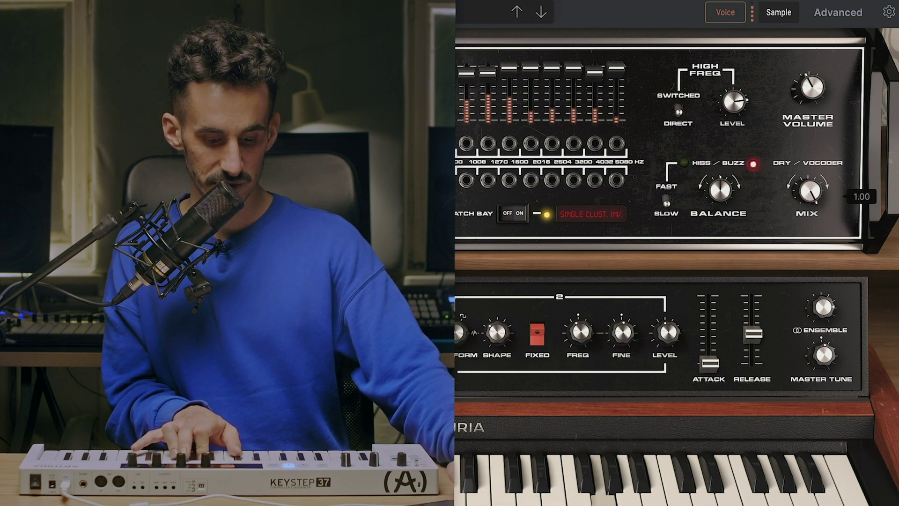
drag(807, 167, 807, 215)
drag(807, 168, 807, 215)
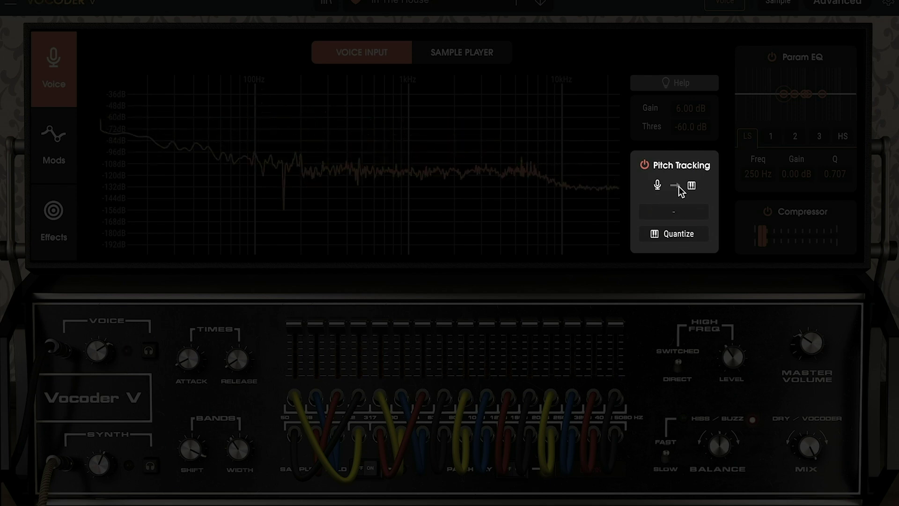
Step: Toggle Pitch Tracking for the voice input and enable its Quantize option
click(646, 167)
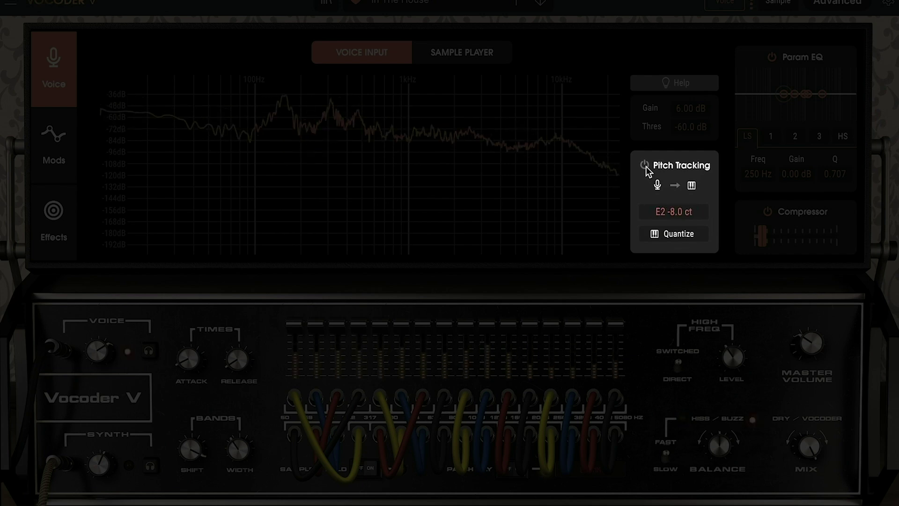
click(656, 234)
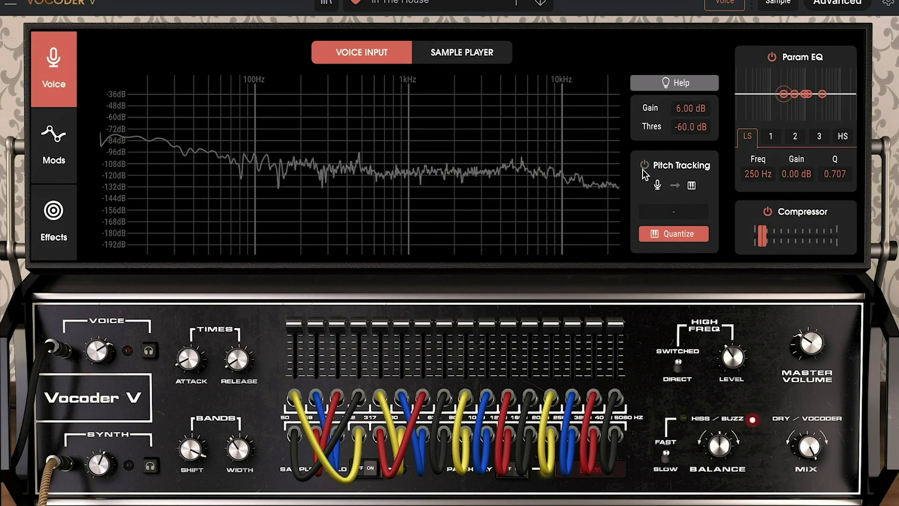
click(644, 166)
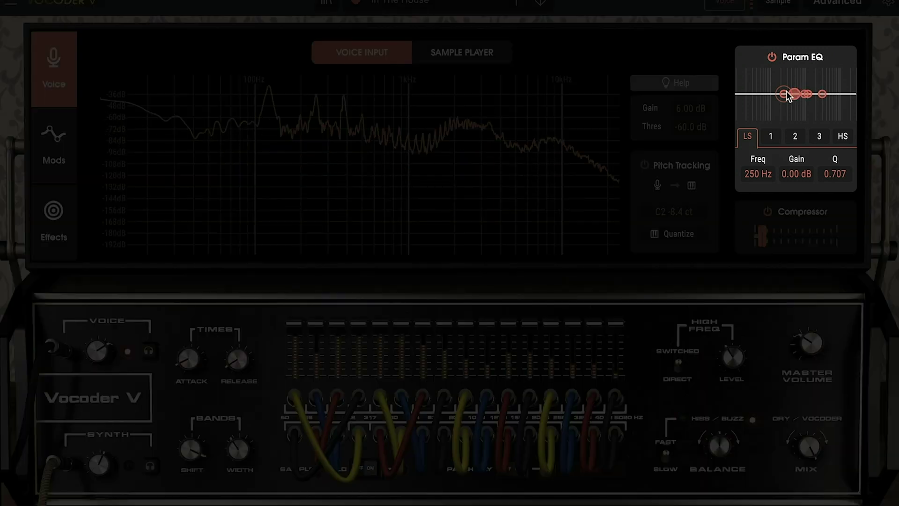
Step: Cut the low shelf and boost band 3 by 4.32 dB at 6967 Hz in the Param EQ, and increase the compressor amount
drag(783, 92, 833, 87)
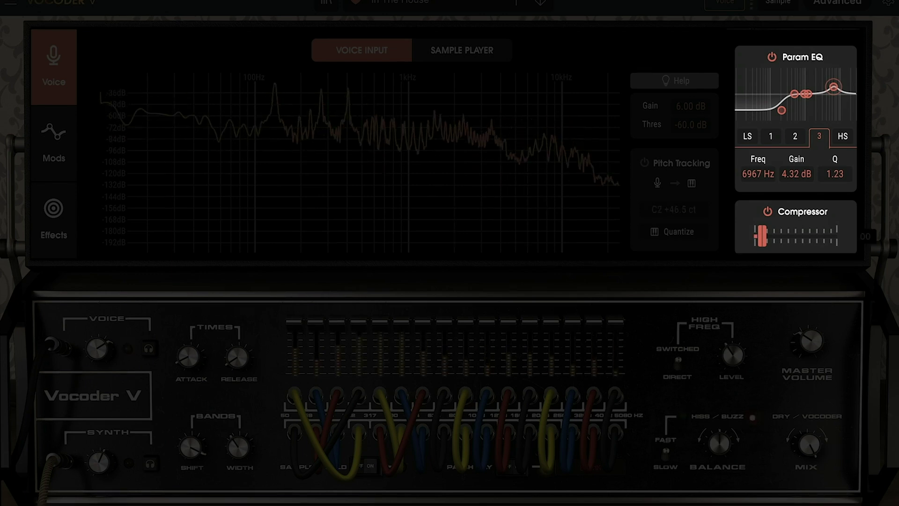
drag(767, 232, 788, 234)
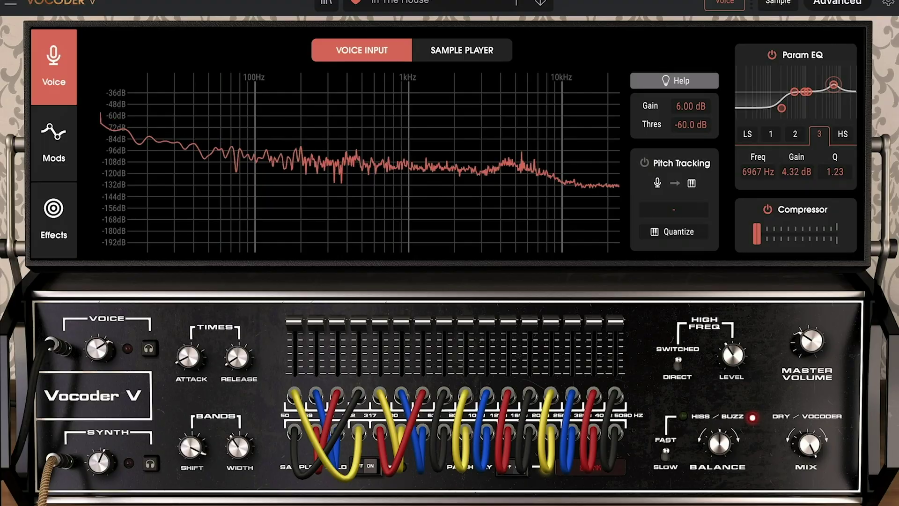
Step: In the sample player, try Keyboard mode, return to Cycle mode and turn off Legato
click(492, 51)
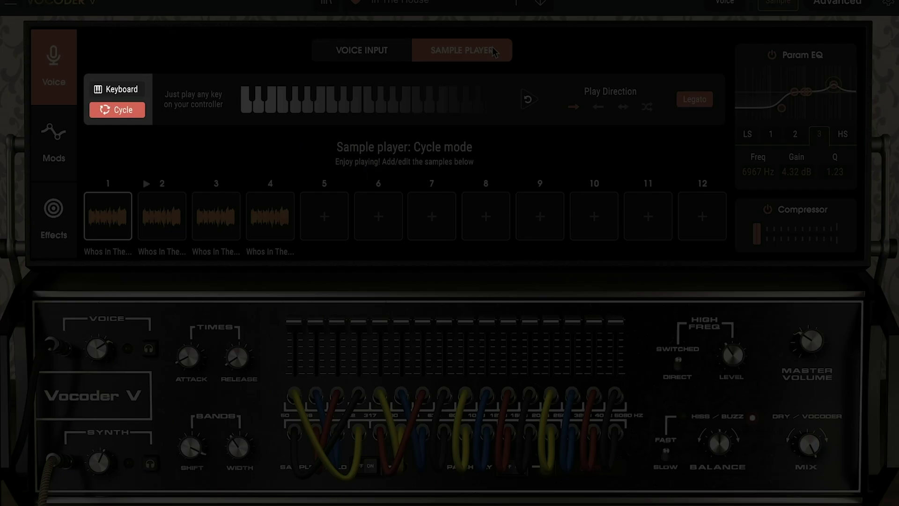
click(114, 90)
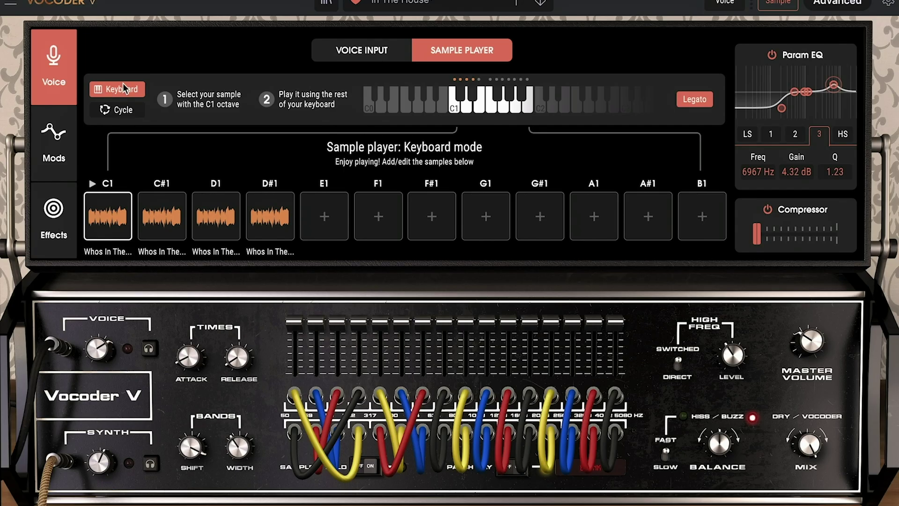
click(115, 109)
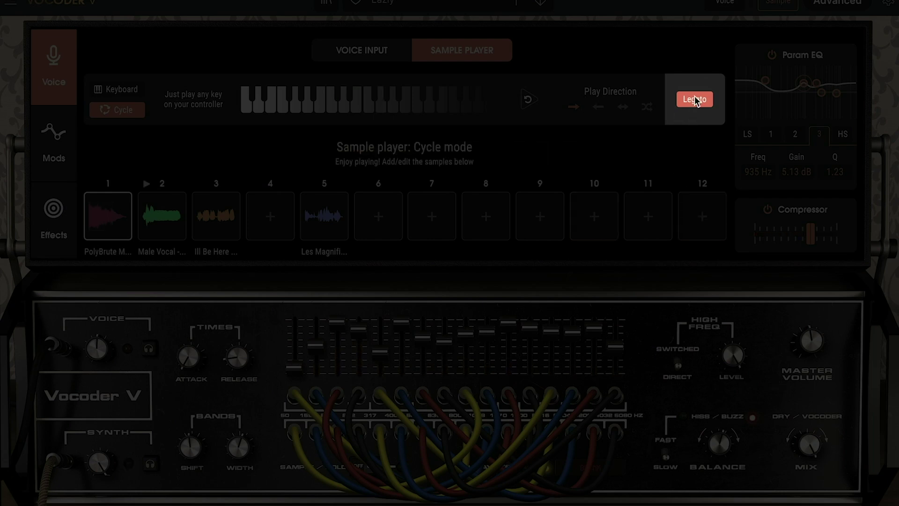
click(696, 100)
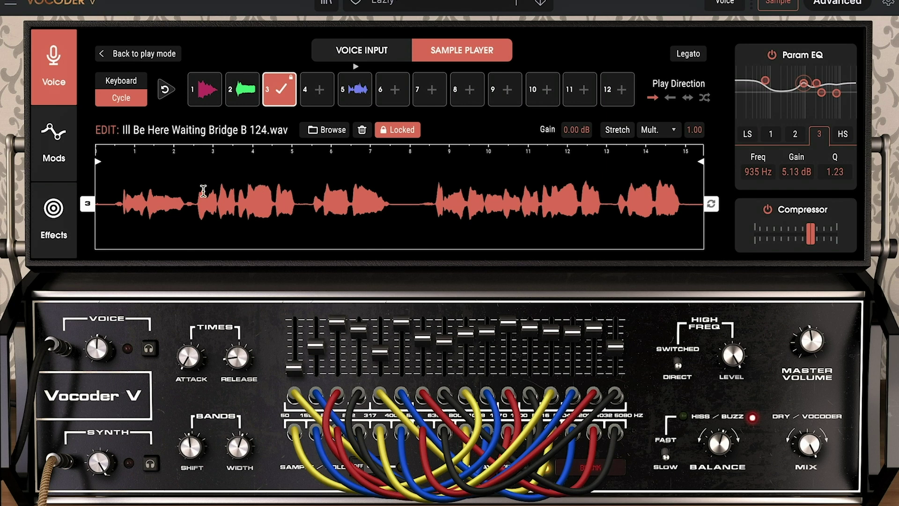
Step: Trim the Ill Be Here Waiting sample to about 1.7–3.4 on the ruler and set its loop region to about 2.5–3.0
mouse_move(99, 162)
mouse_down()
mouse_move(208, 159)
mouse_move(162, 159)
mouse_up()
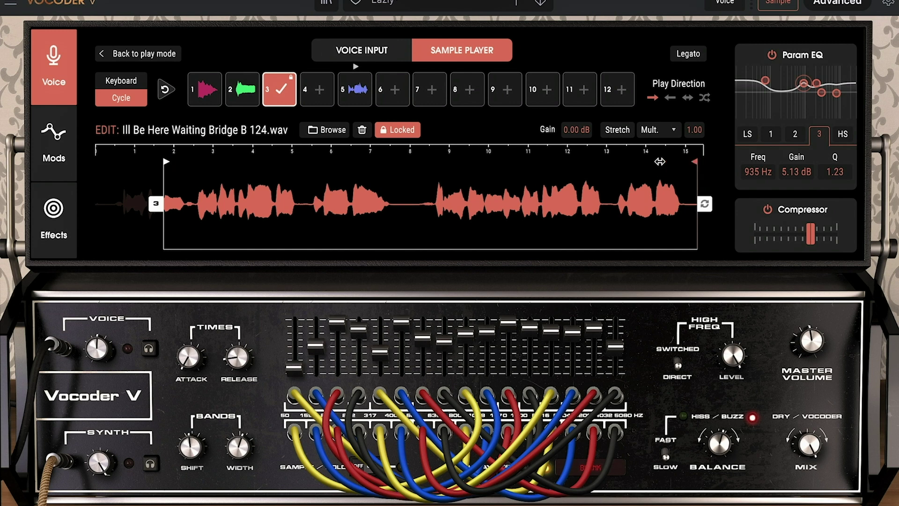
drag(660, 162, 226, 173)
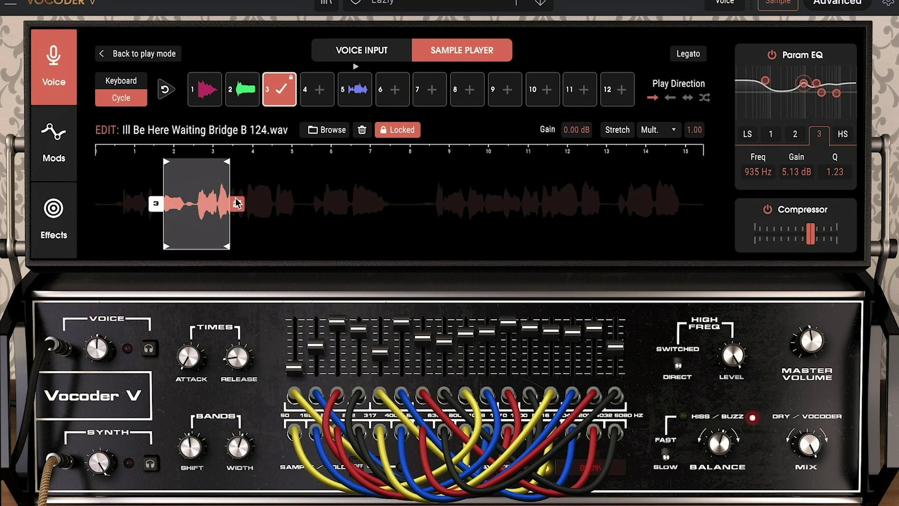
mouse_move(164, 242)
mouse_down()
mouse_move(208, 245)
mouse_move(199, 245)
mouse_up()
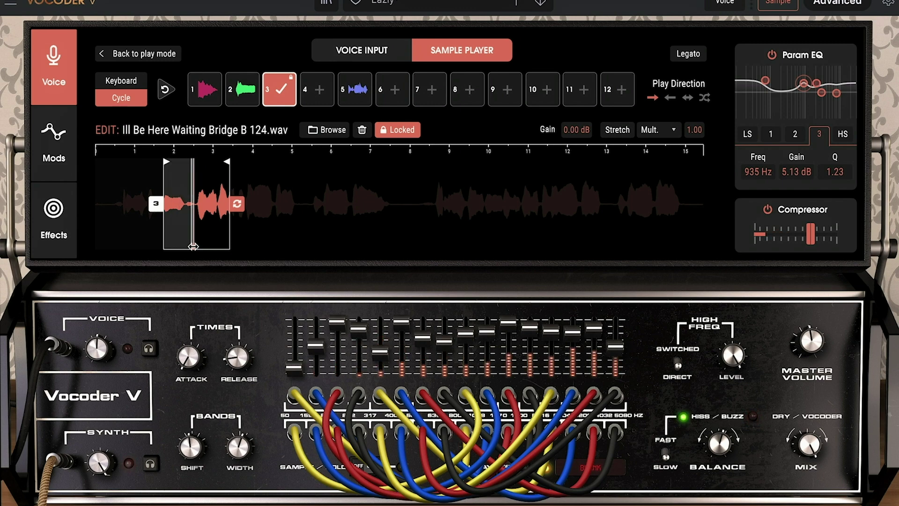
drag(197, 246, 215, 247)
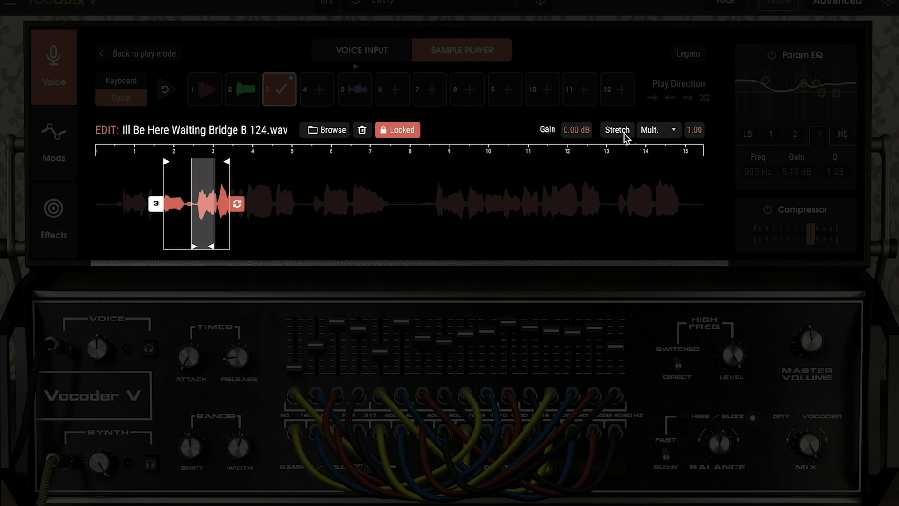
Step: Enable Stretch with a multiplier of 4.00 and shorten the sample's loop to end at about 2.7 on the ruler
drag(698, 127, 698, 110)
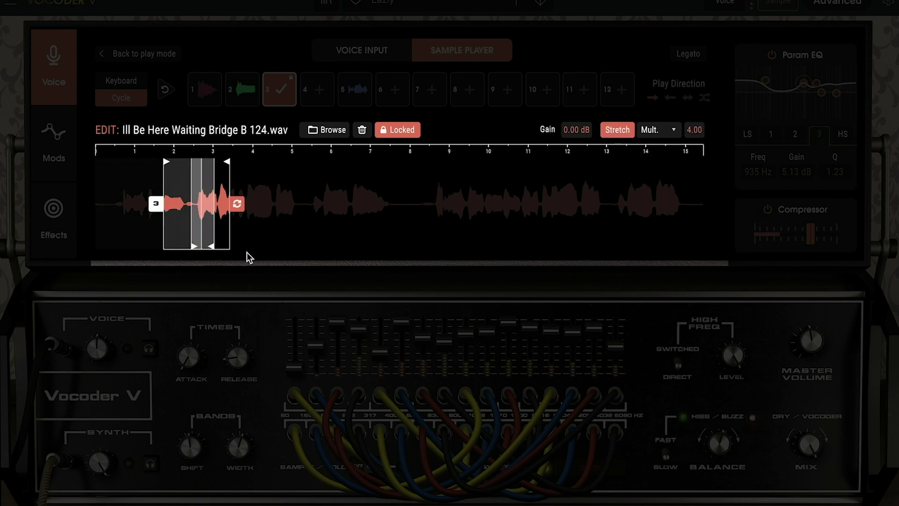
drag(212, 247, 204, 247)
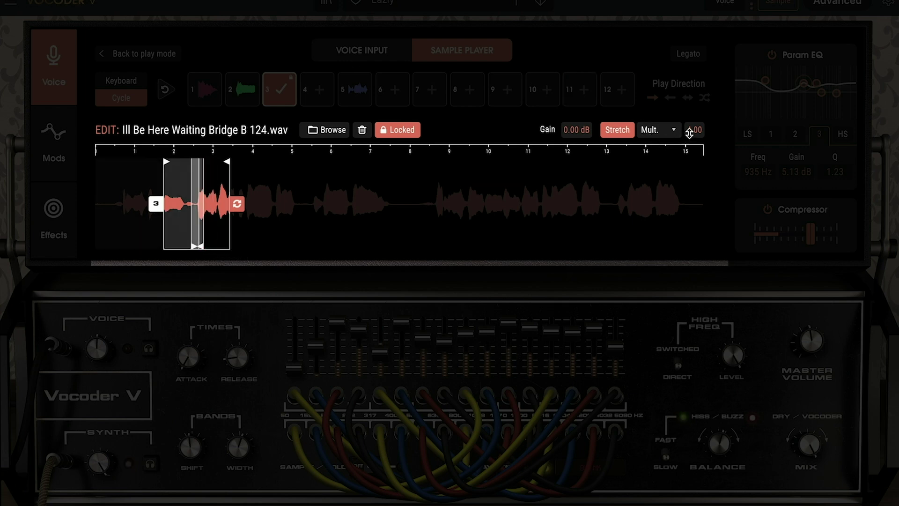
Step: Switch the sample's stretch mode to Bars, raise the length to 4 bars, and lower it again
click(658, 131)
click(664, 181)
drag(693, 130, 693, 116)
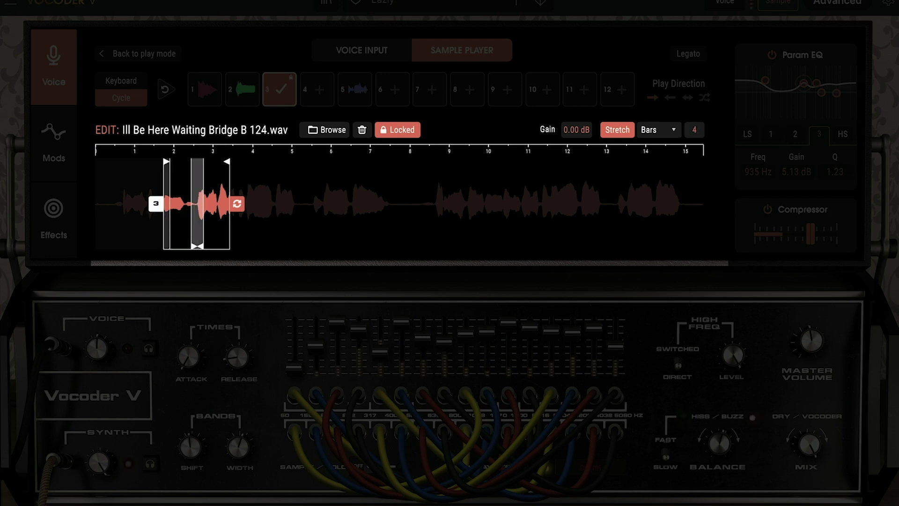
drag(694, 130, 694, 141)
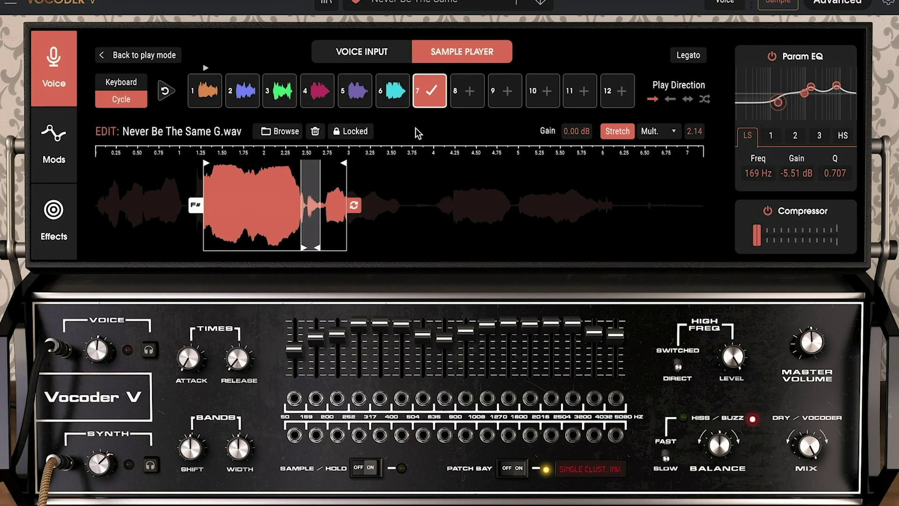
Step: Show the modulation settings and set the Envelope Follower's Vocoder Mix amount to about 0.99
click(61, 142)
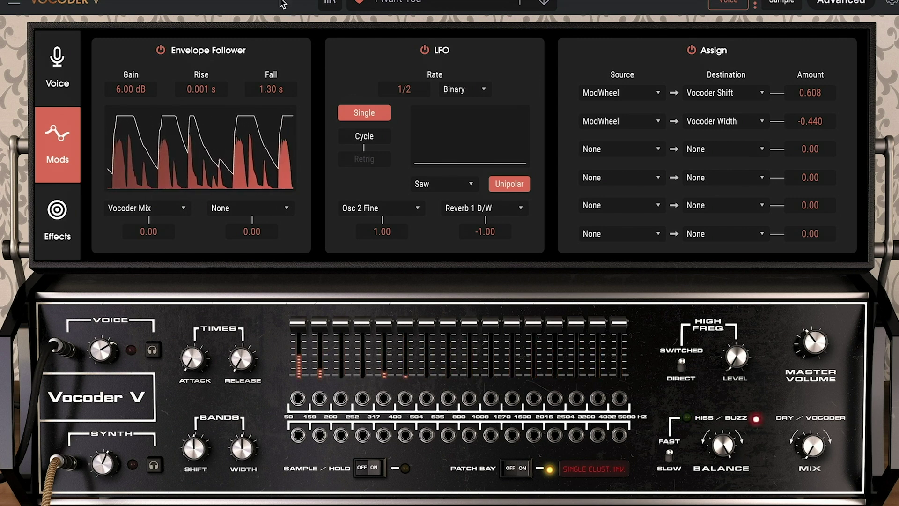
drag(150, 231, 149, 172)
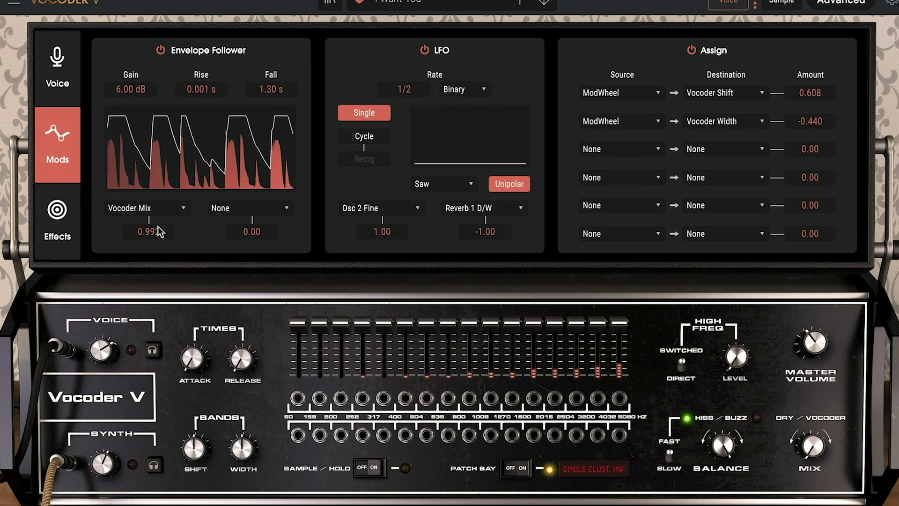
Step: Lower the Envelope Follower's Vocoder Mix amount to 0.608 and move the plugin window up over the Live session
drag(156, 231, 157, 252)
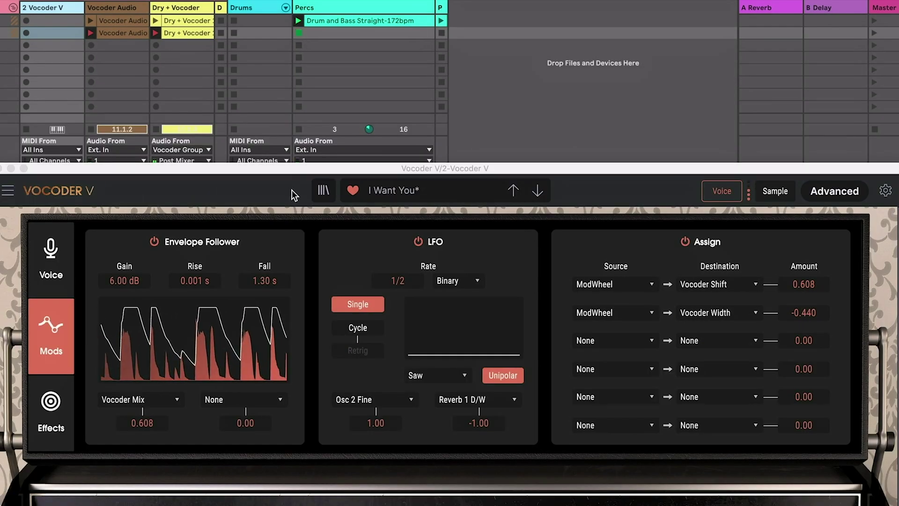
drag(292, 167, 296, 0)
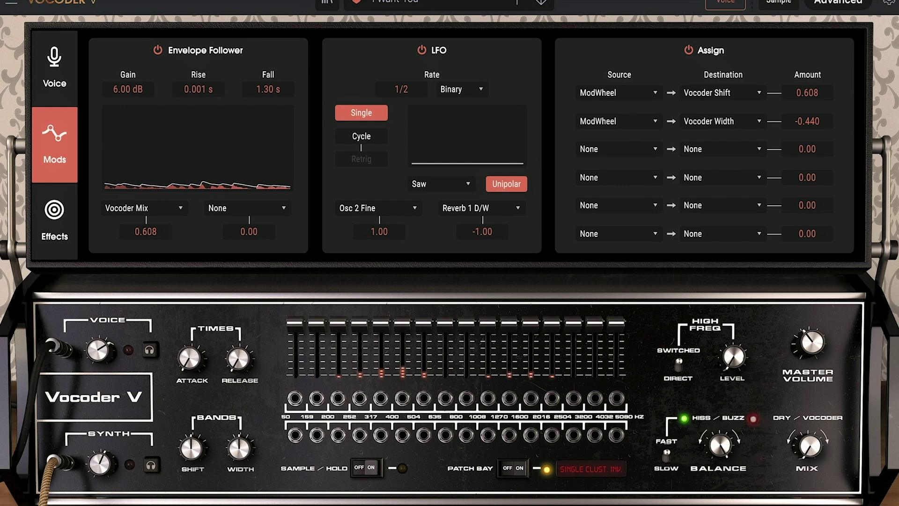
Step: Assign the Envelope Follower's second destination to Vocoder Shift and sweep its amount up, then down to -1.00
click(256, 209)
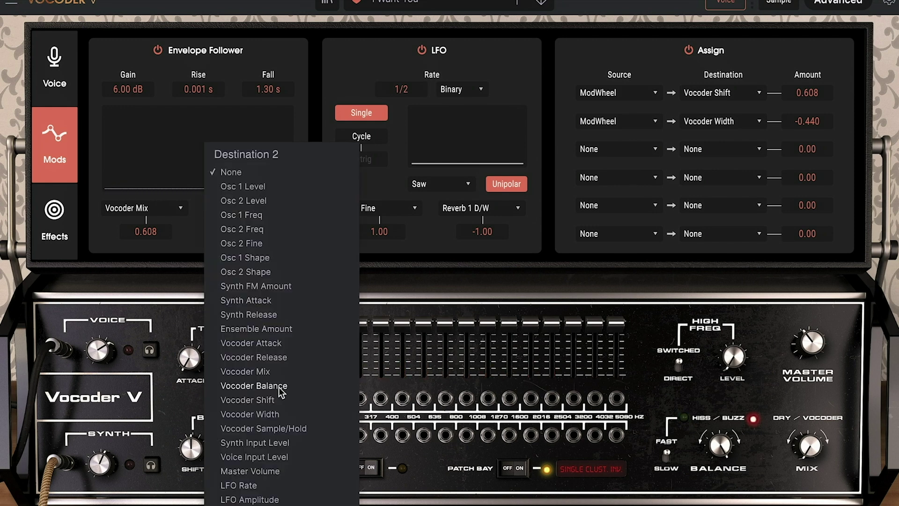
key(Escape)
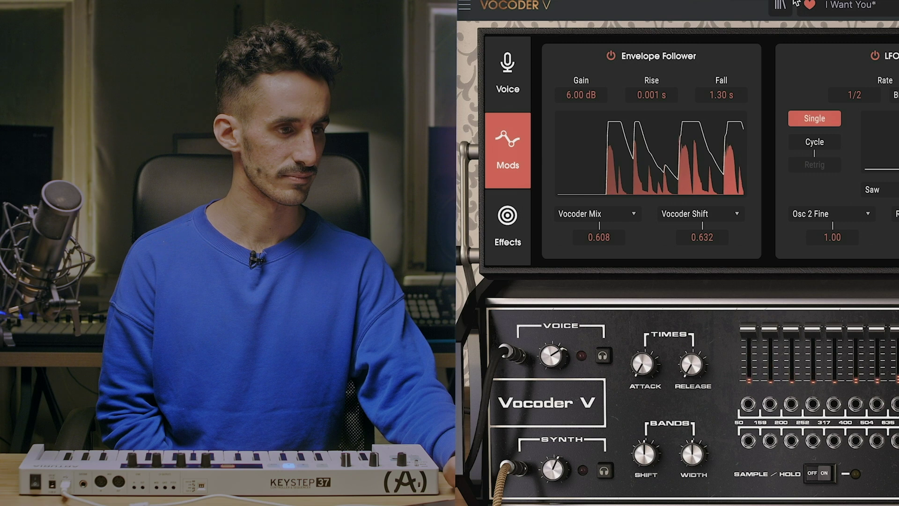
drag(703, 236, 702, 220)
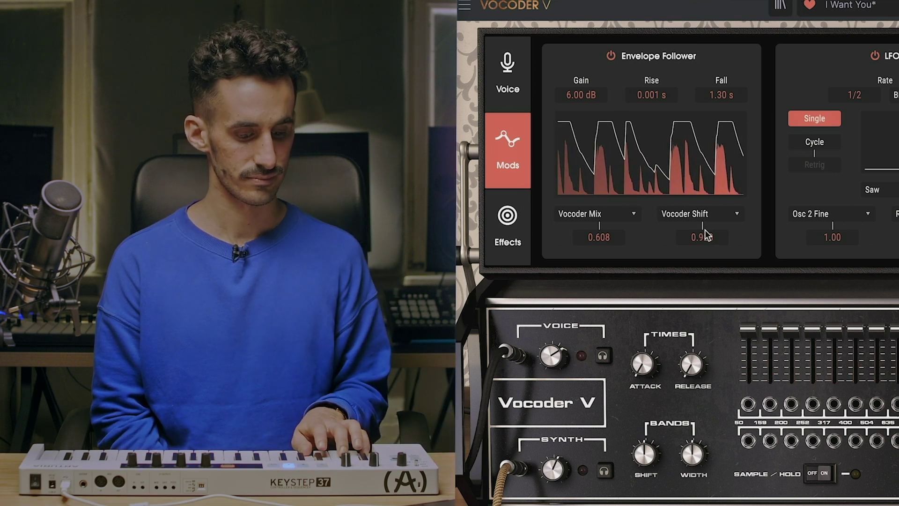
drag(705, 230, 706, 337)
mouse_move(702, 236)
mouse_down()
mouse_move(703, 146)
mouse_move(703, 248)
mouse_up()
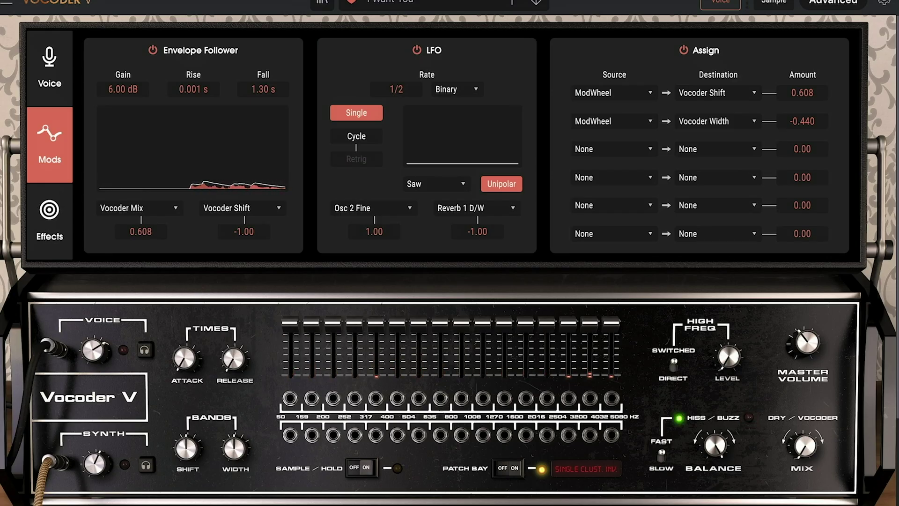
Step: Try Osc 1 Shape at -1.00 and Osc 1 Level at 1.00 as the Envelope Follower's second destination
click(266, 211)
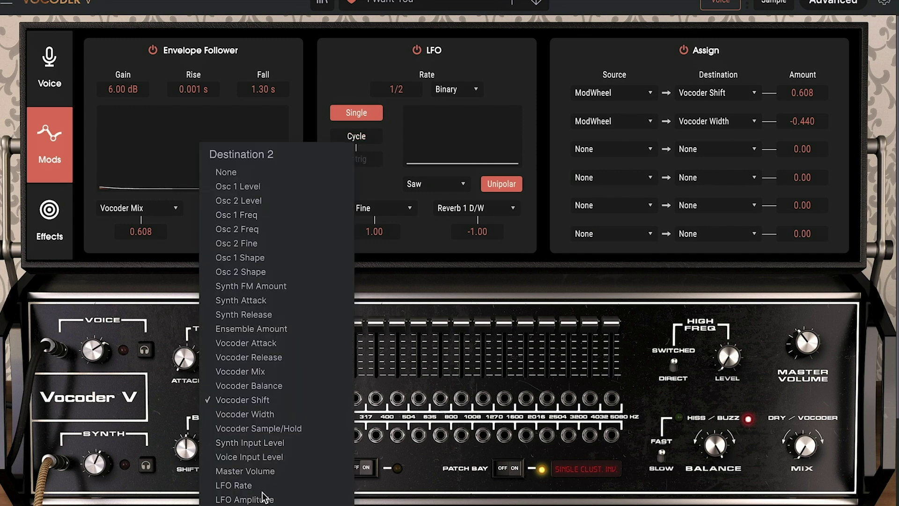
click(264, 258)
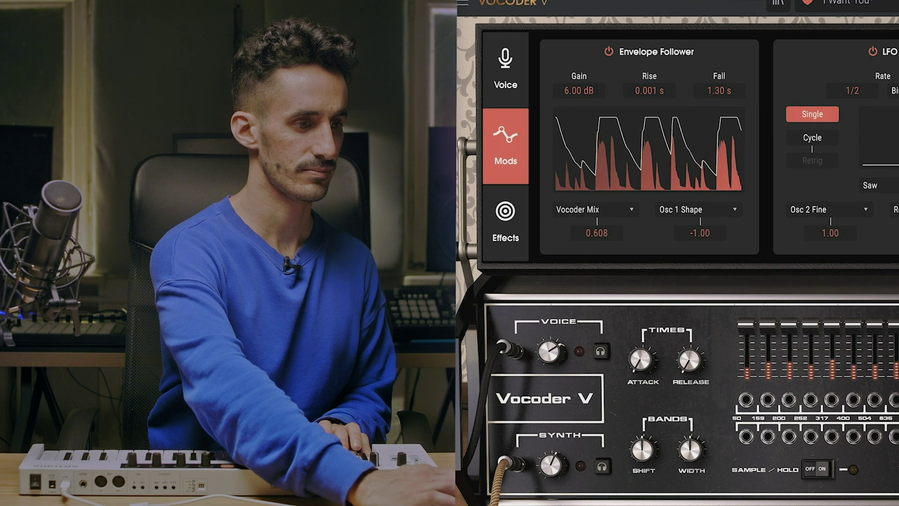
click(707, 209)
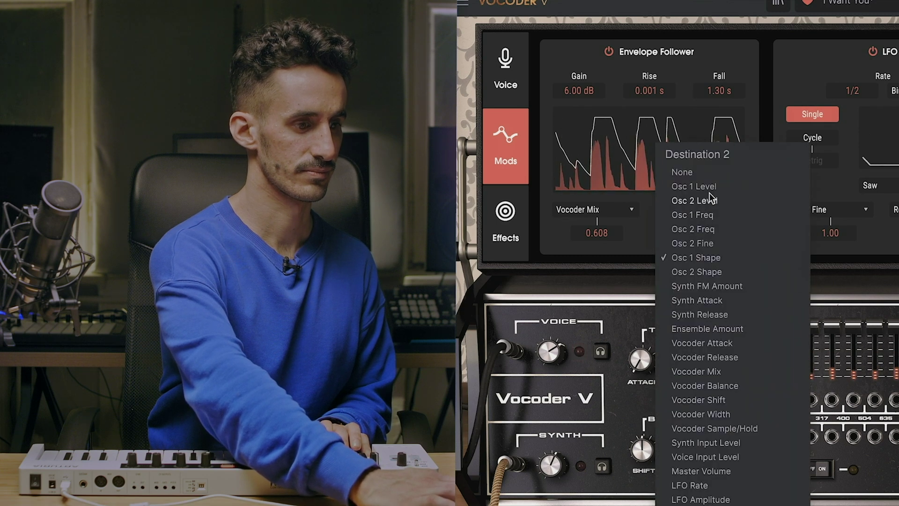
click(709, 187)
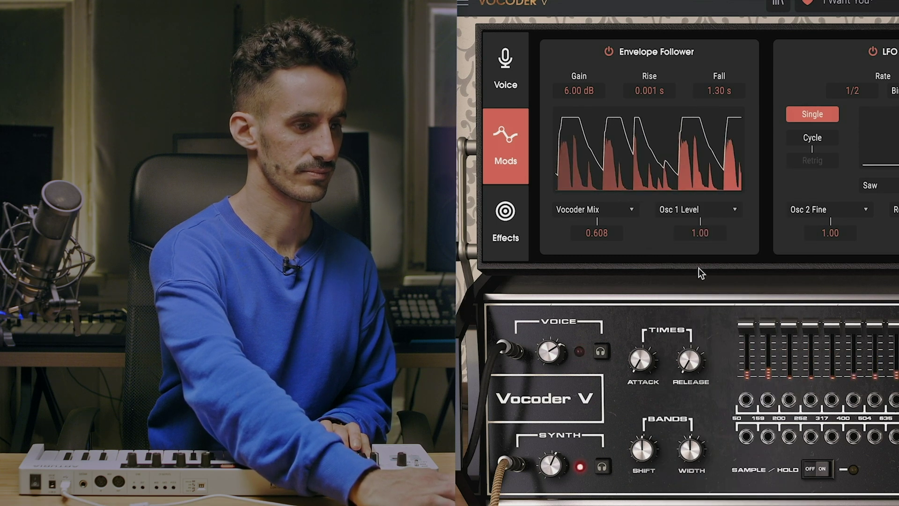
Step: Set the Envelope Follower's second destination to Osc 1 Freq at 0.672, and raise the Vocoder Mix amount to 1.00 before lowering it
click(701, 210)
click(718, 215)
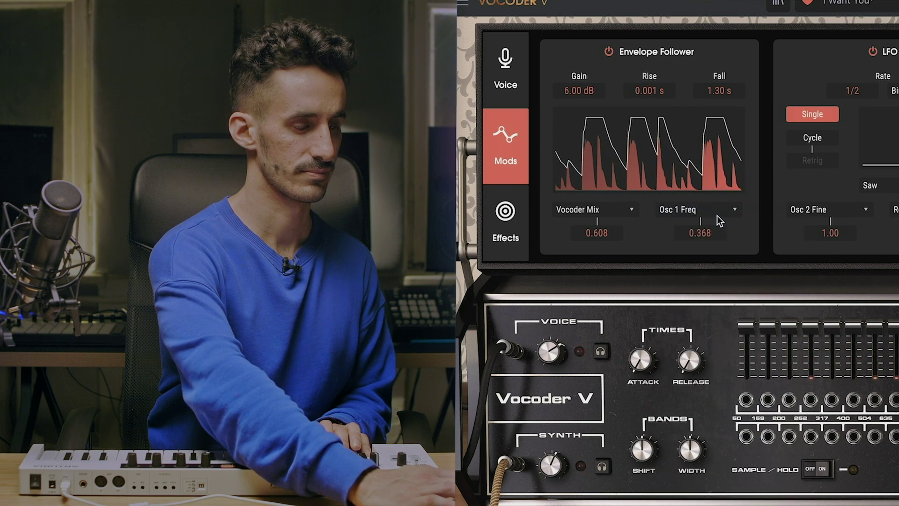
drag(707, 236, 707, 192)
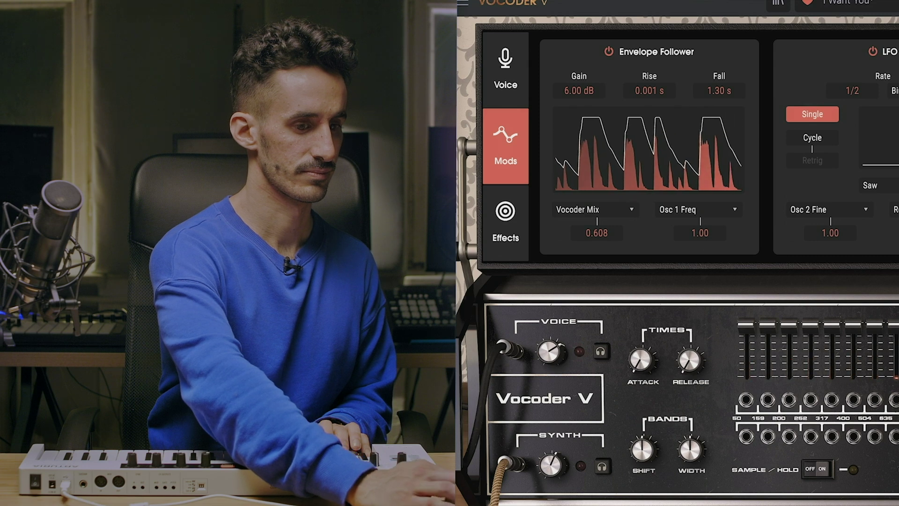
drag(588, 236, 589, 203)
drag(719, 230, 719, 257)
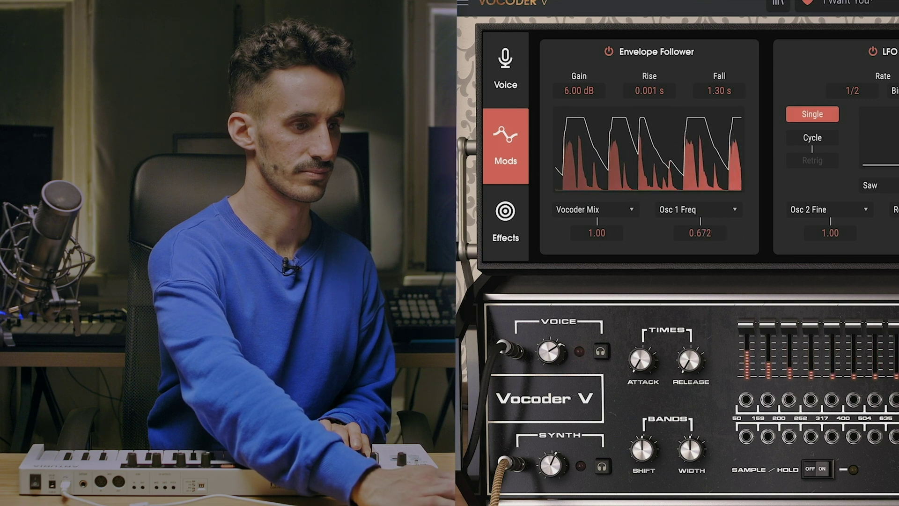
drag(599, 234, 599, 269)
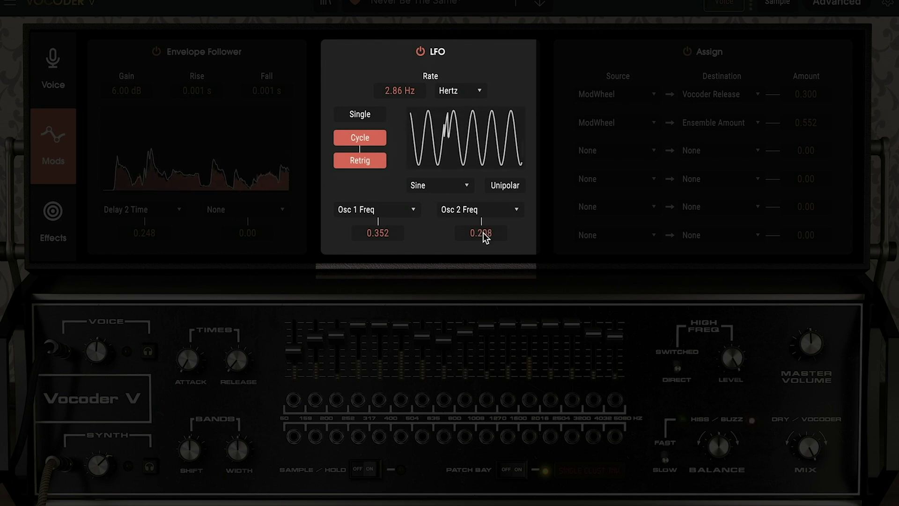
Step: Reset the LFO's Osc 1 Freq and Osc 2 Freq modulation amounts to 0.00
double_click(376, 232)
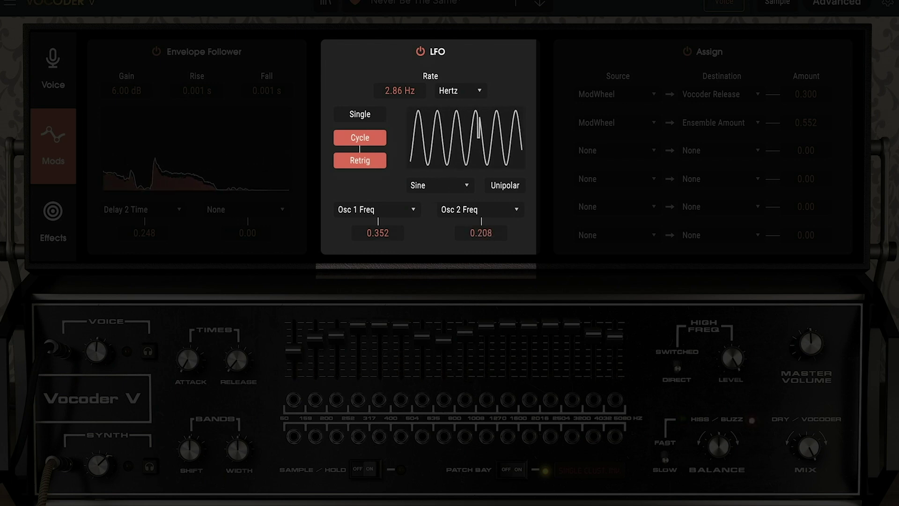
double_click(479, 233)
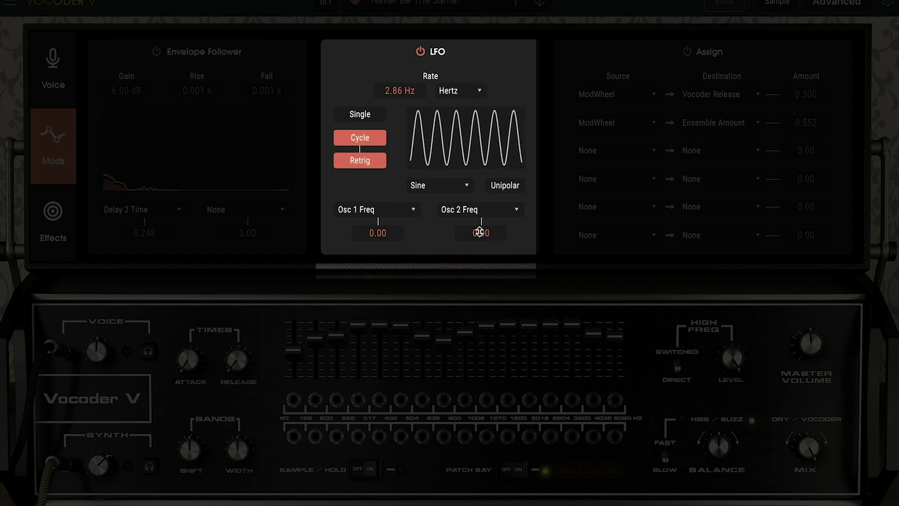
click(360, 211)
click(410, 386)
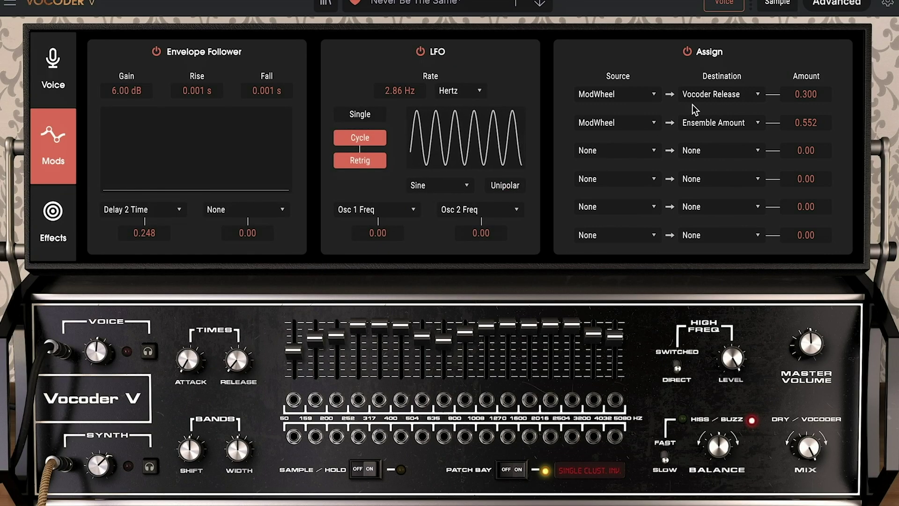
Step: Try Ensemble Amount as the destination of the first ModWheel assignment and adjust its amount
click(706, 95)
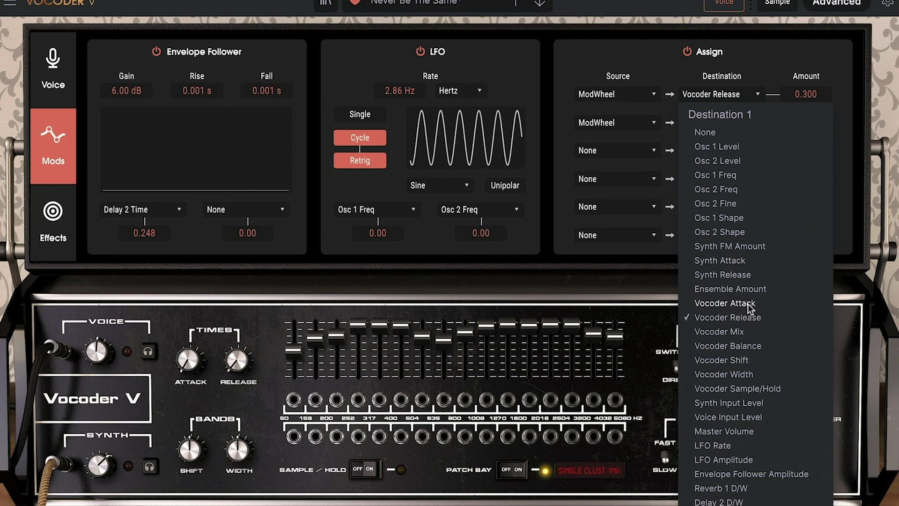
click(749, 290)
drag(821, 102, 820, 70)
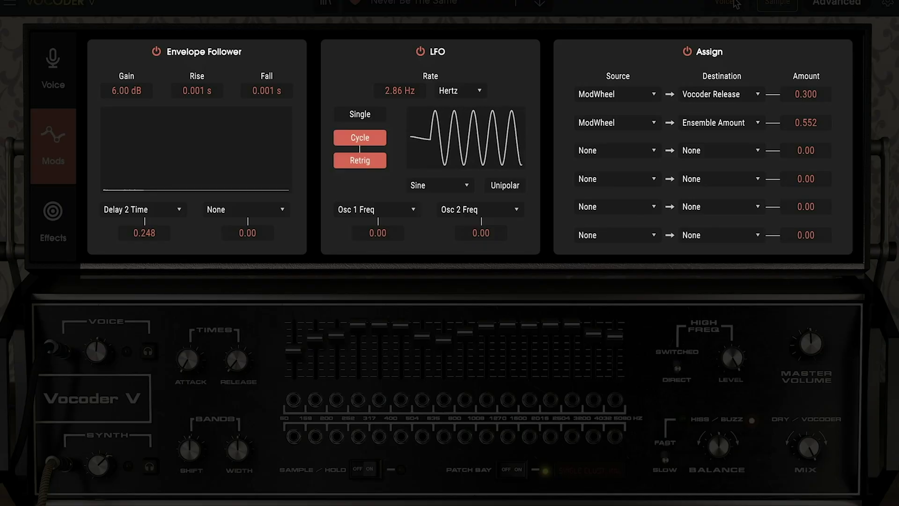
Step: Change Effect 3 to Flanger and lower the Dry/Wet levels of all three effects, with the Reverb at about 5.3 %
click(41, 213)
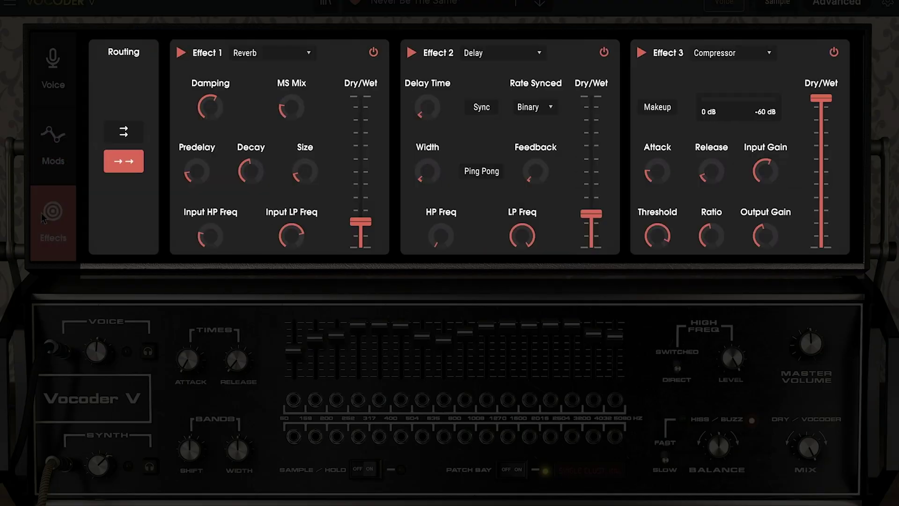
mouse_move(358, 214)
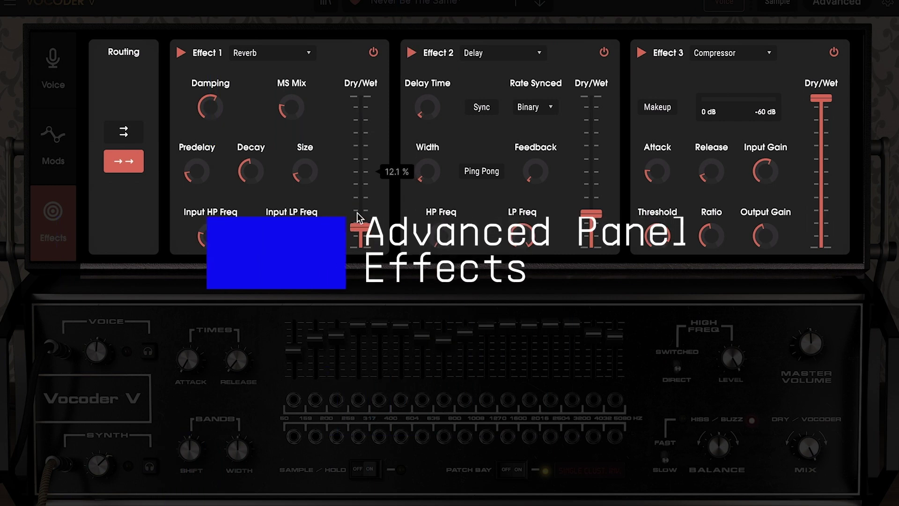
click(717, 54)
click(721, 148)
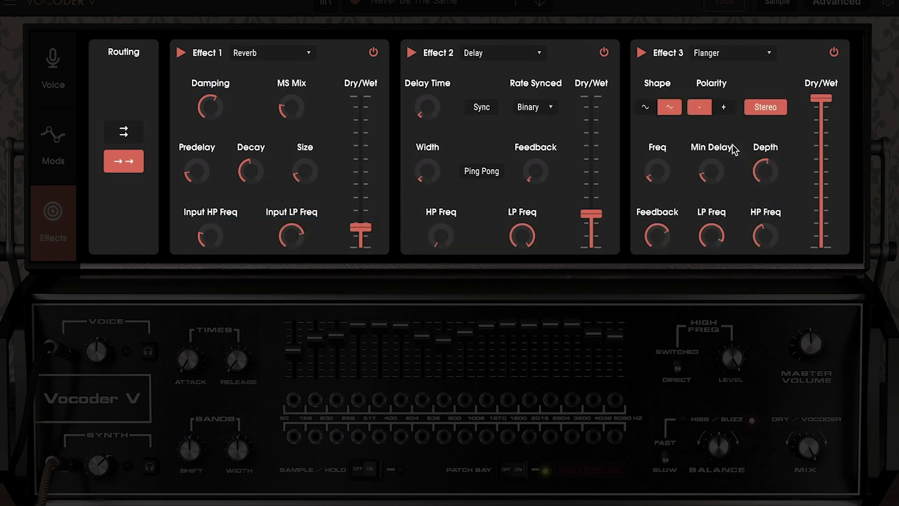
scroll(817, 112, down, 15)
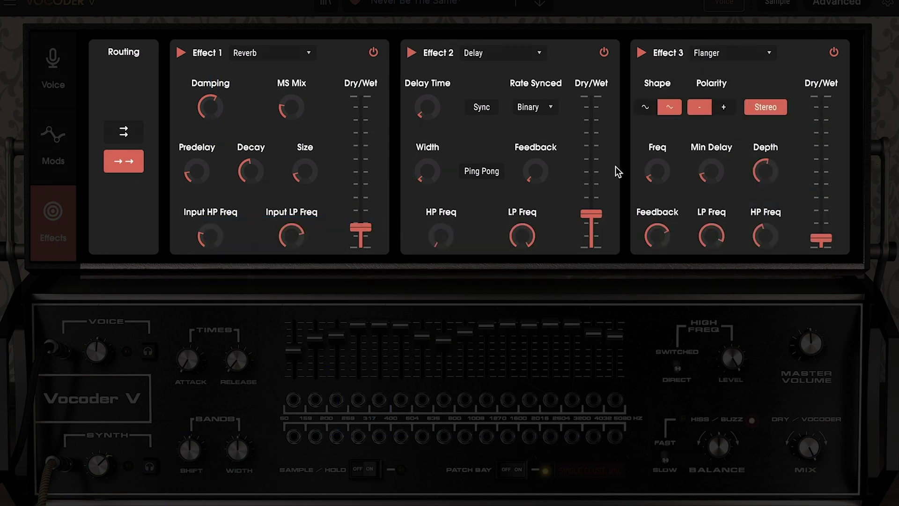
scroll(596, 202, down, 3)
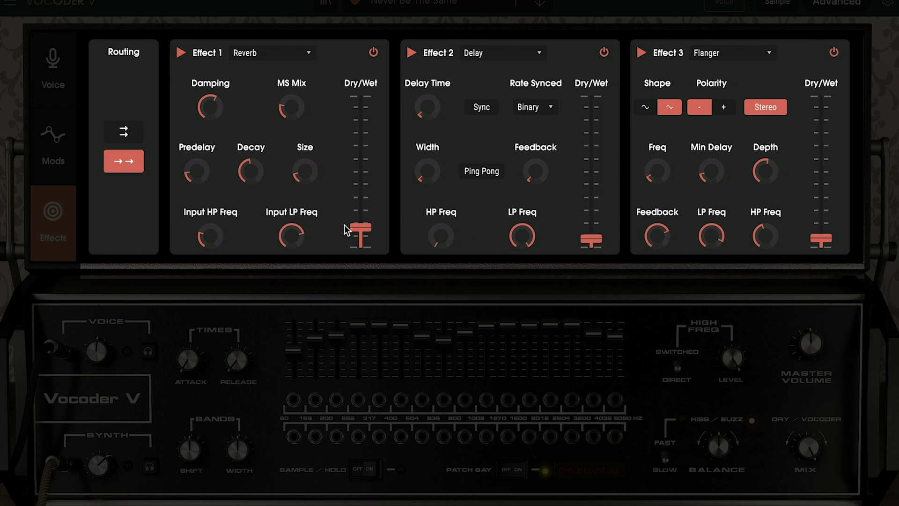
drag(359, 228, 359, 240)
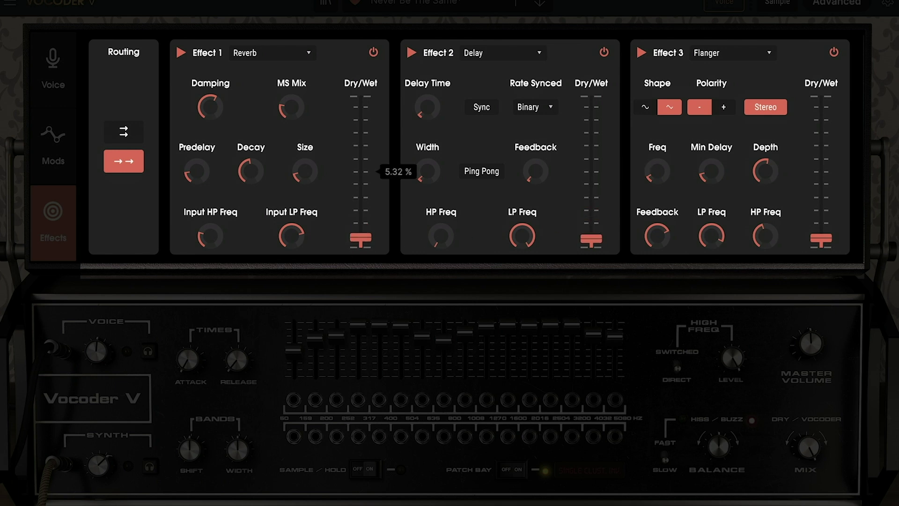
Step: Route the first ModWheel assignment to Reverb 1 D/W at 0.676 and the second to Delay 2 D/W at 0.728
click(53, 164)
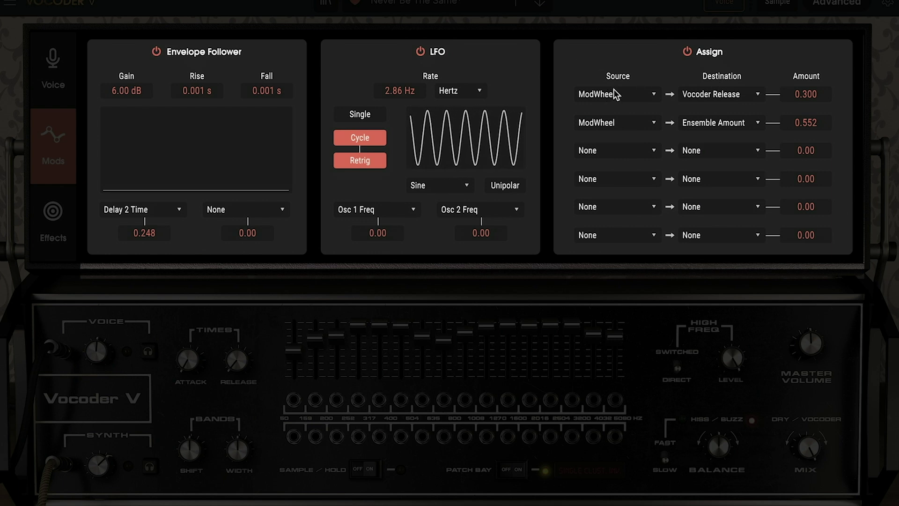
click(730, 94)
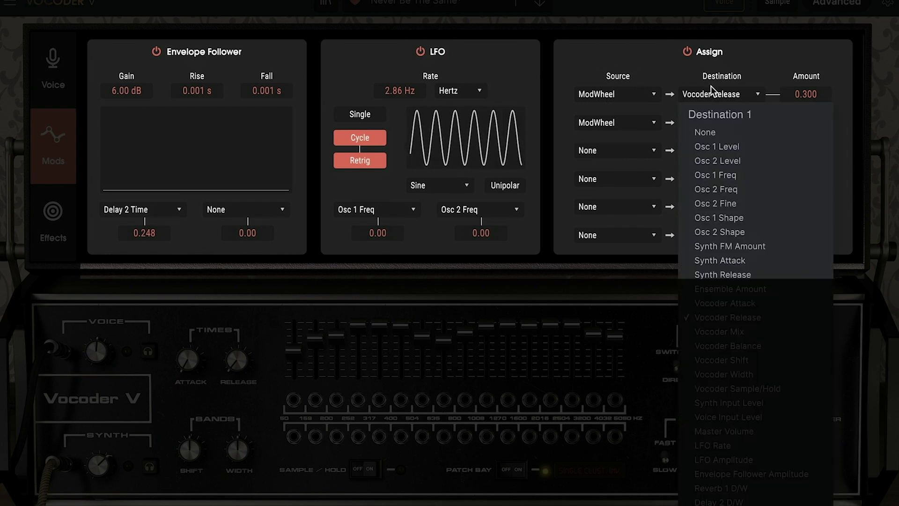
click(776, 488)
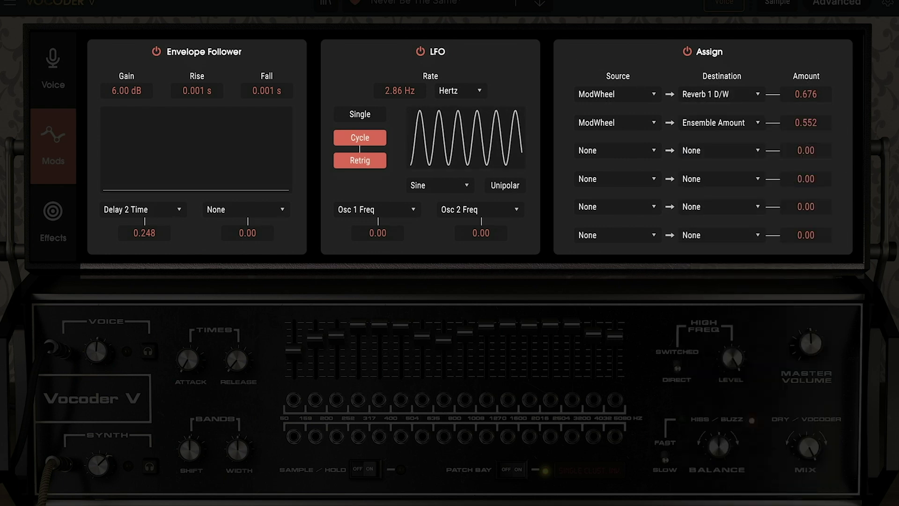
click(707, 125)
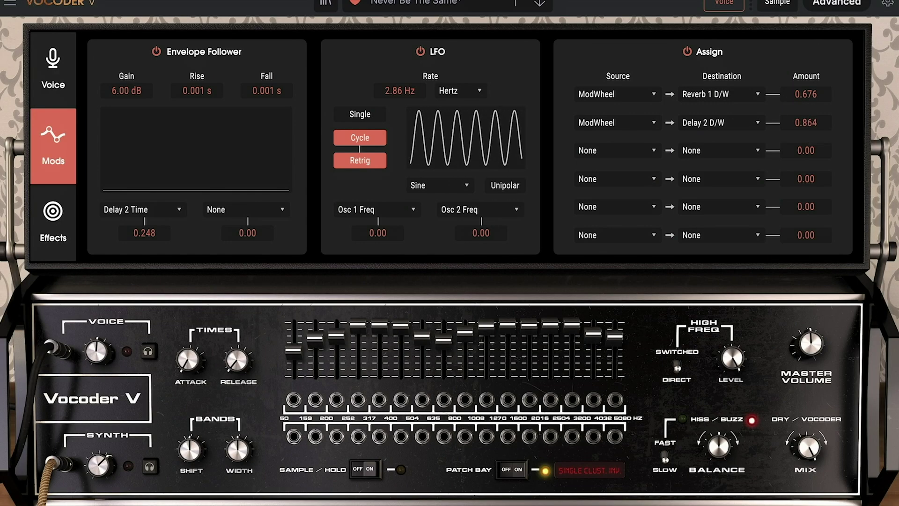
drag(805, 123, 806, 136)
Step: Add a third assignment from Aftertouch to Flanger 3 D/W with an amount of 0.600
click(616, 152)
click(616, 238)
click(691, 150)
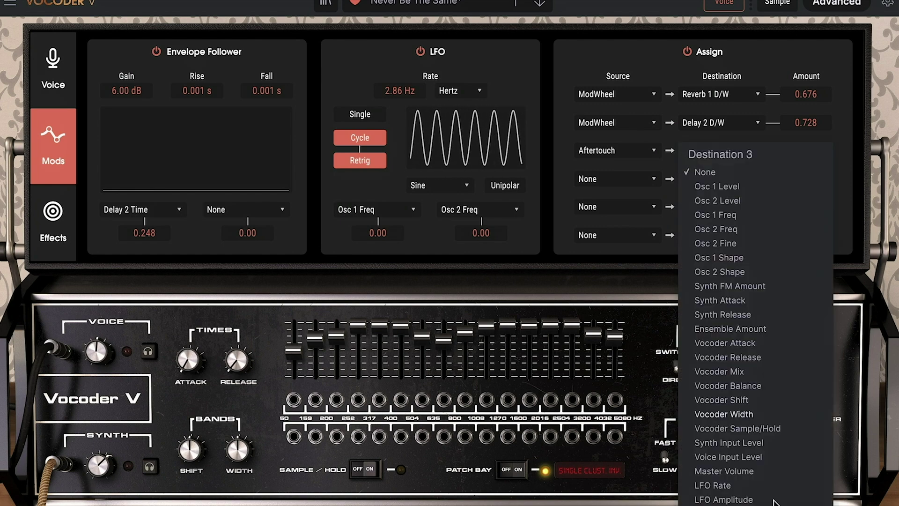
click(725, 237)
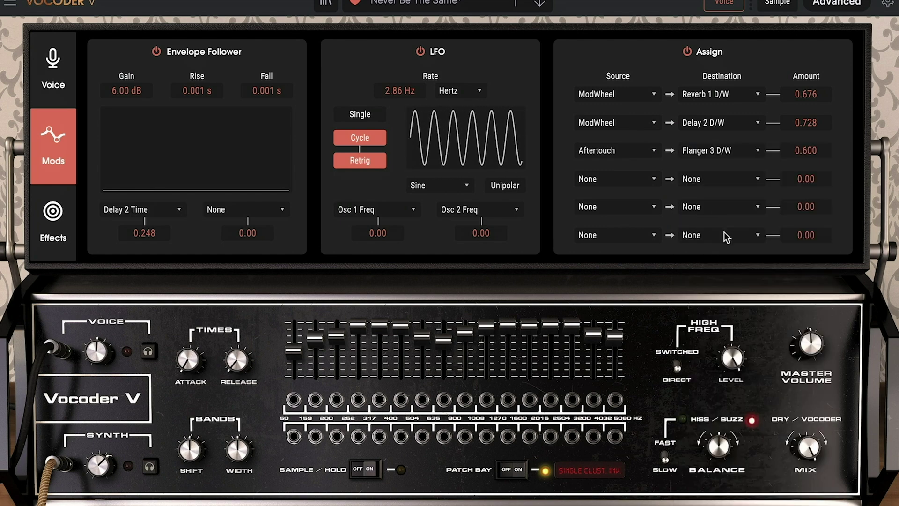